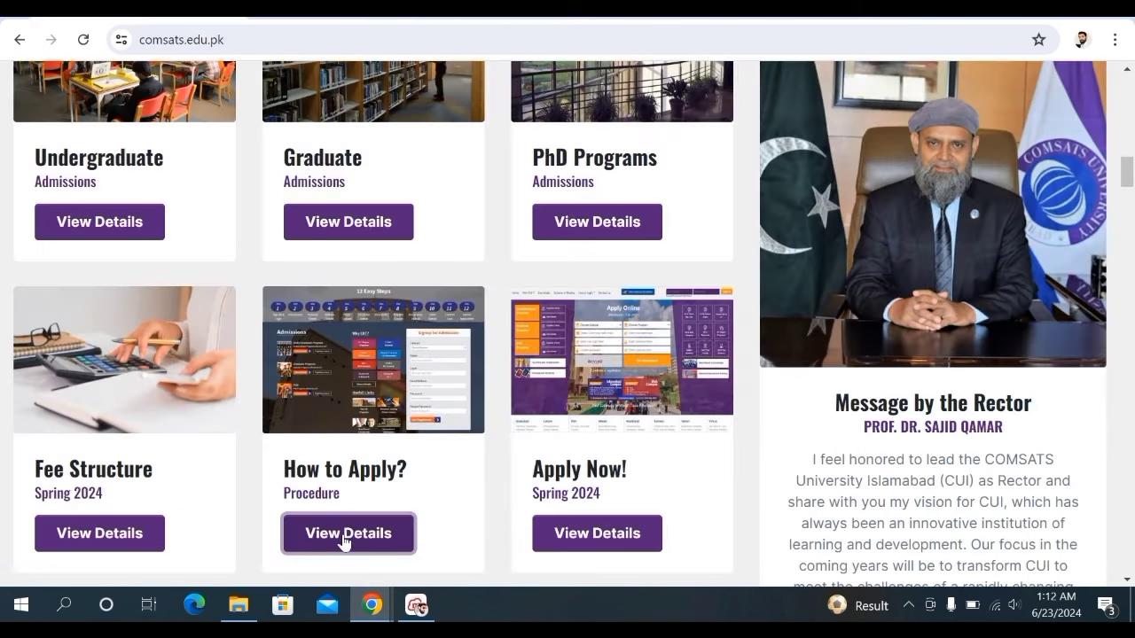
- Open the How to Apply procedure details and review the Signup for Admission form in the first step
click(344, 537)
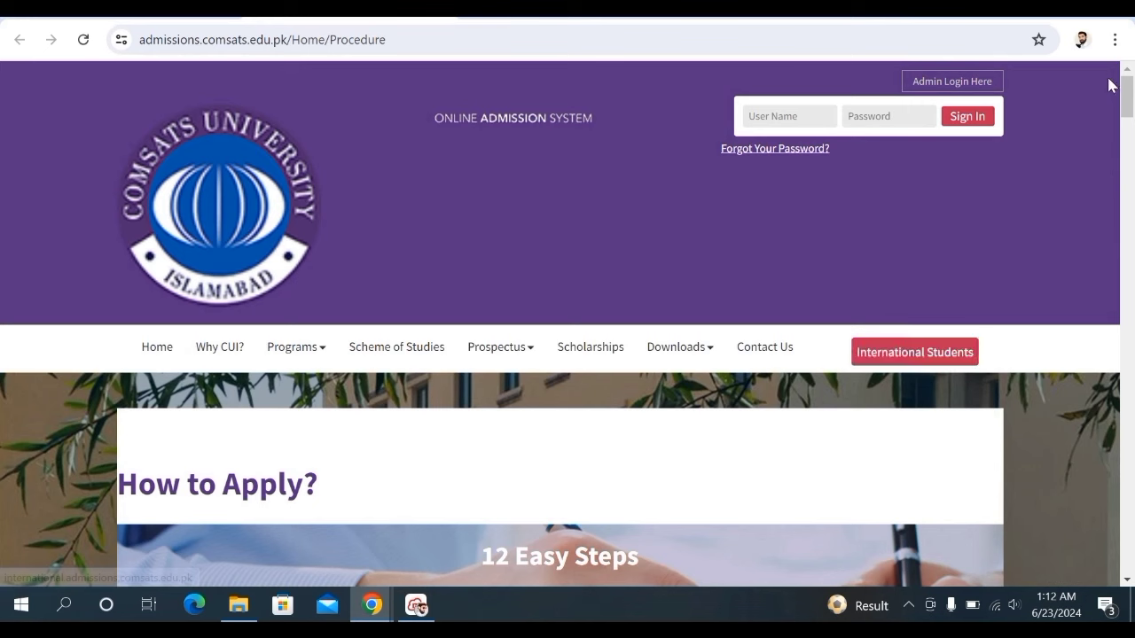
drag(1128, 88, 1130, 175)
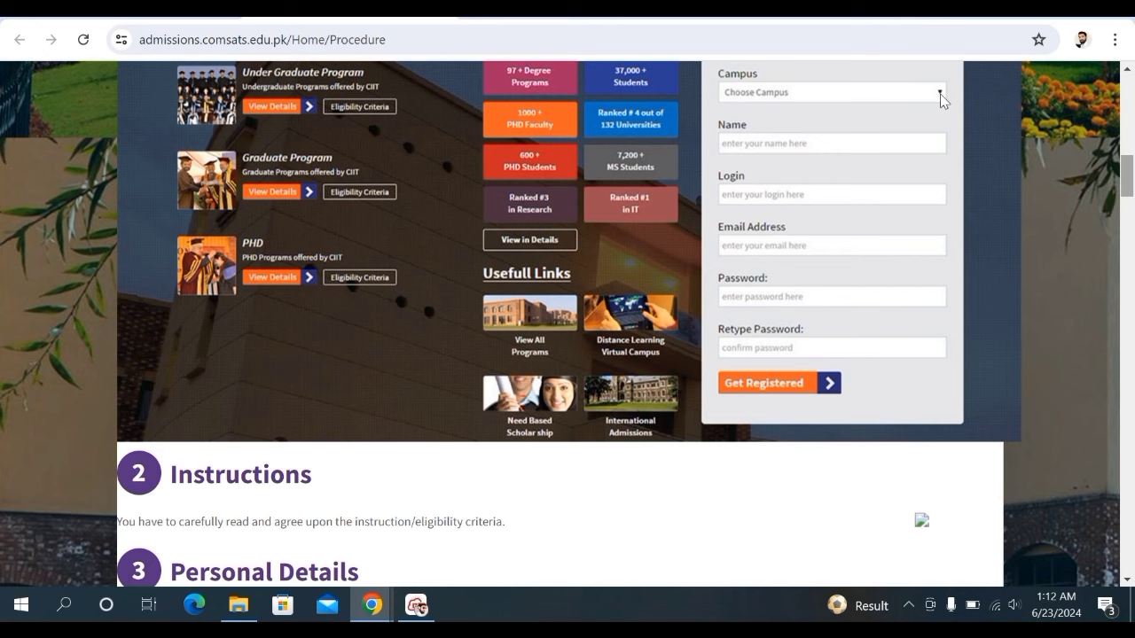
scroll(773, 173, up, 1)
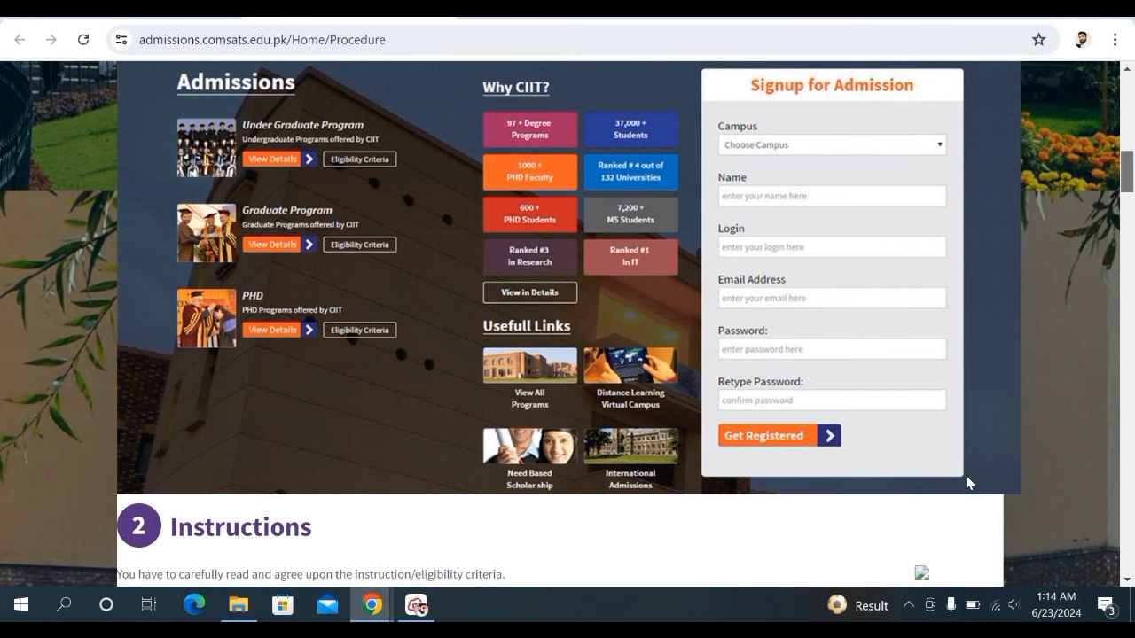
- Read the Instructions and Personal Details sections of the application procedure, including the sample personal details form
scroll(966, 478, down, 3)
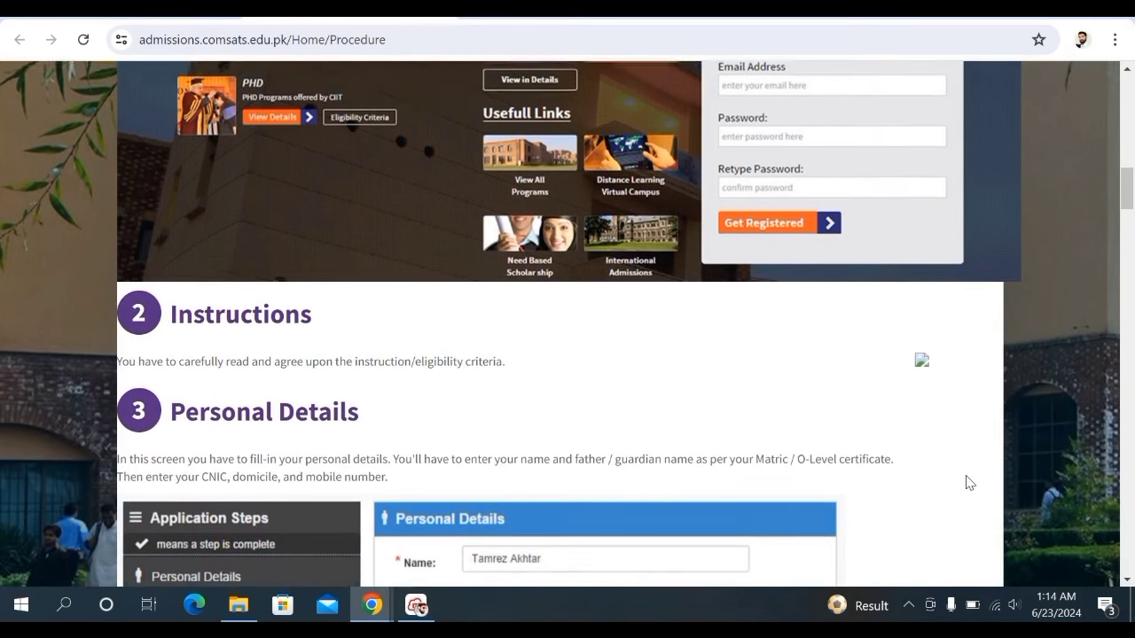
scroll(969, 483, down, 2)
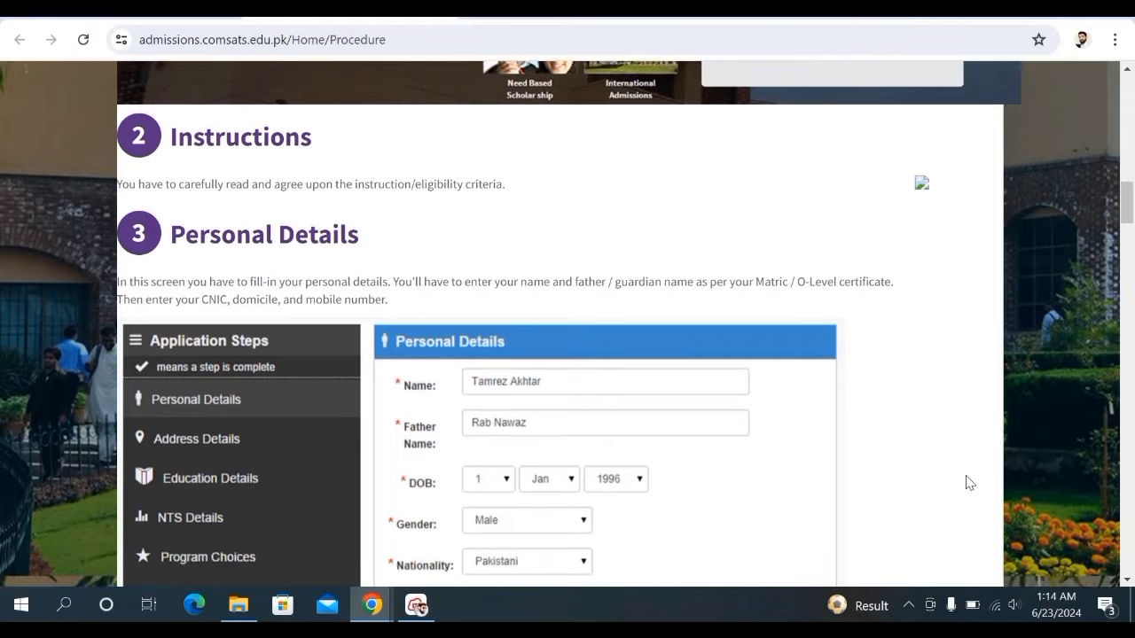
scroll(969, 483, down, 2)
scroll(970, 483, up, 2)
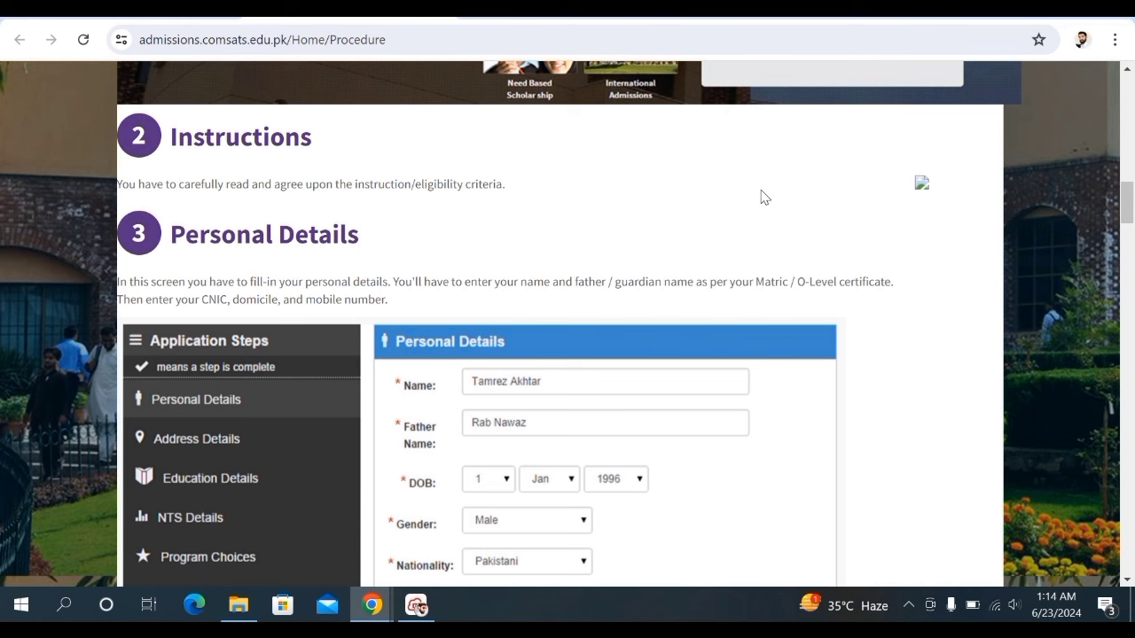
scroll(761, 197, down, 1)
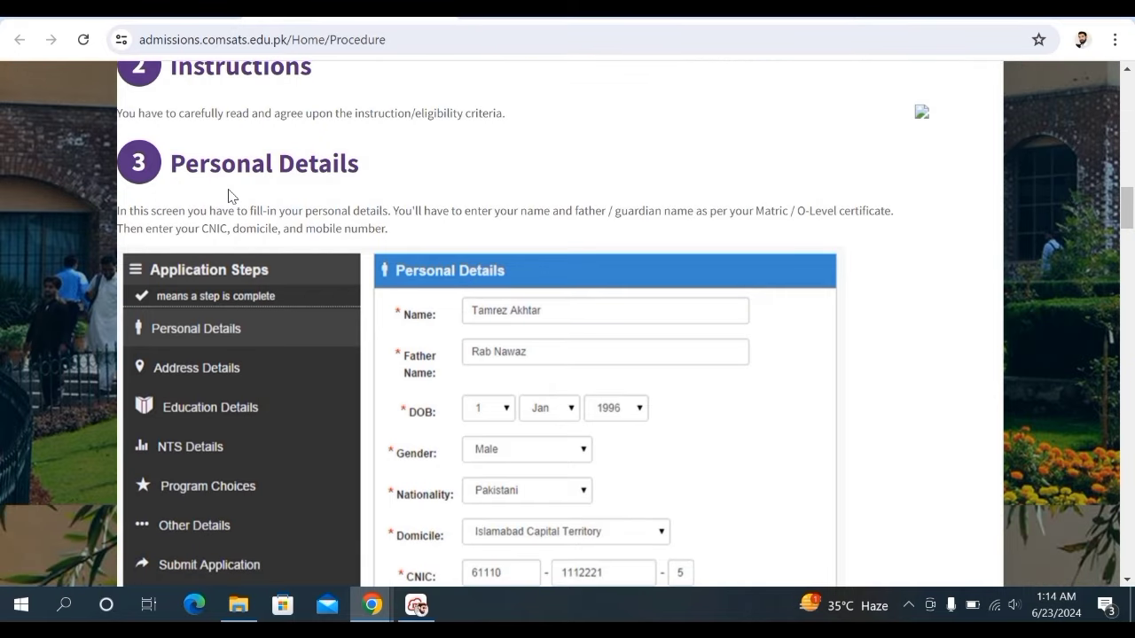
scroll(228, 195, down, 2)
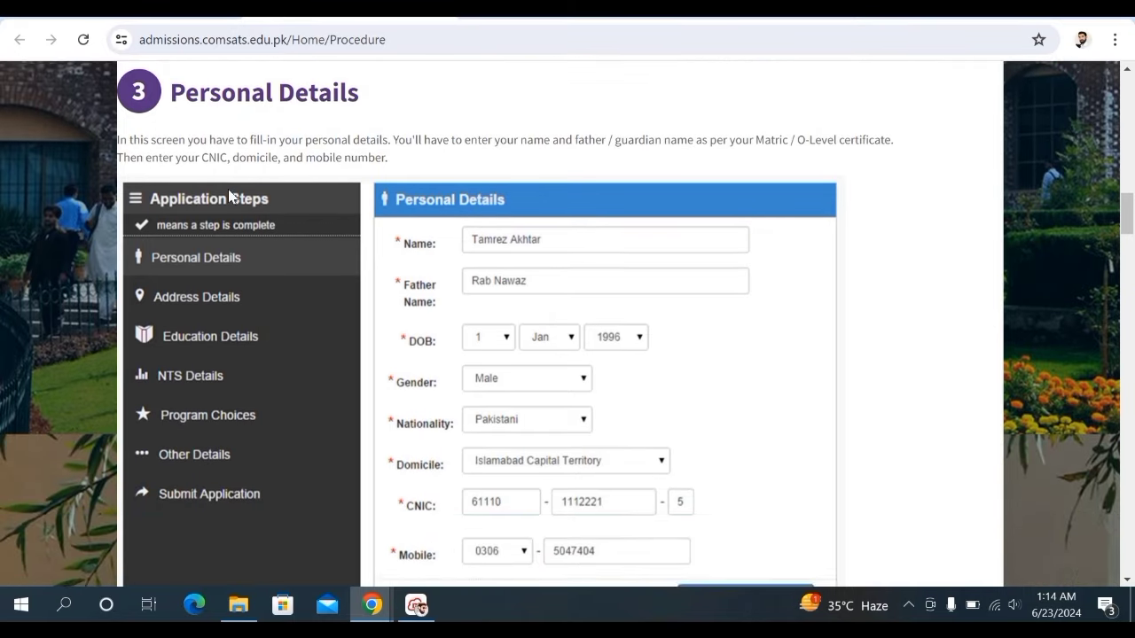
scroll(228, 189, down, 1)
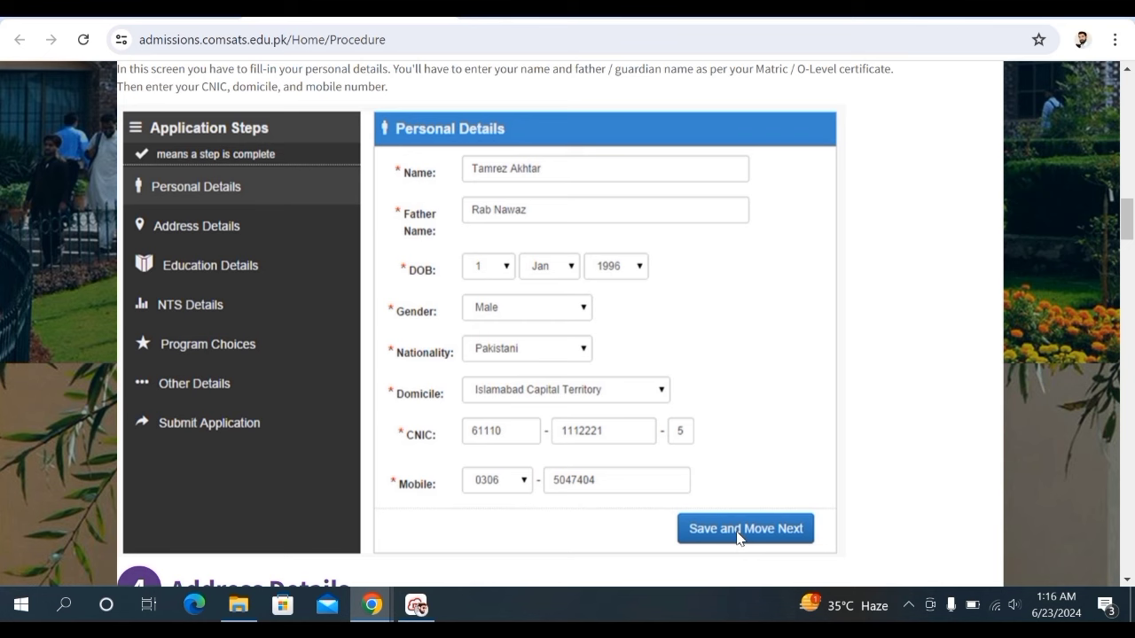
- Review the Address Details section, covering the permanent, mailing and father/guardian address fields
scroll(737, 537, down, 1)
scroll(737, 537, down, 3)
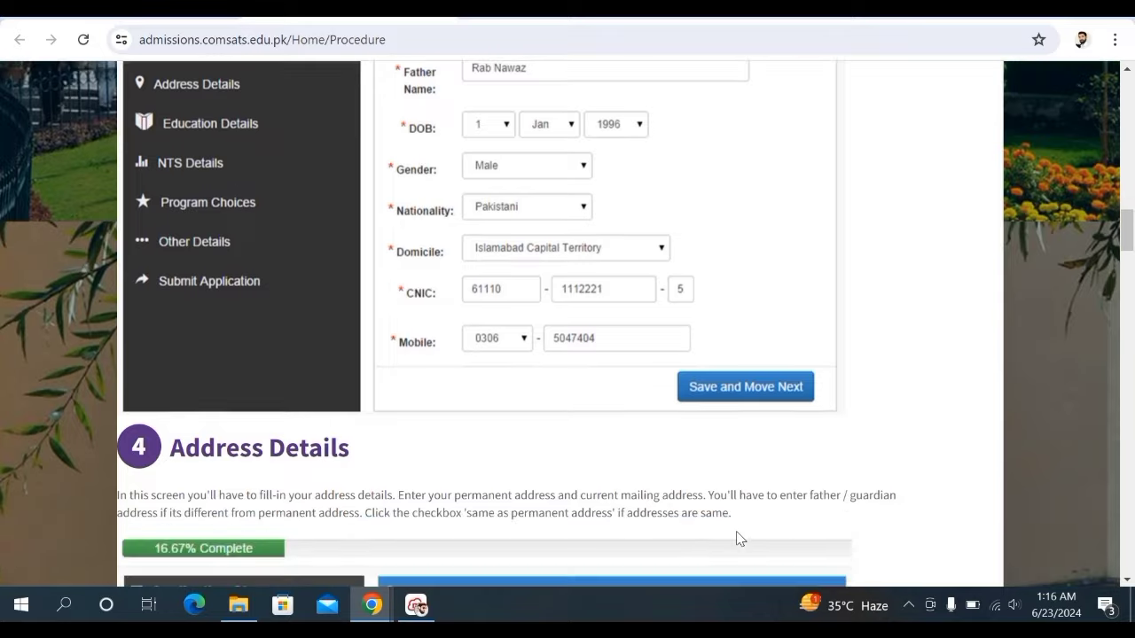
scroll(737, 538, down, 3)
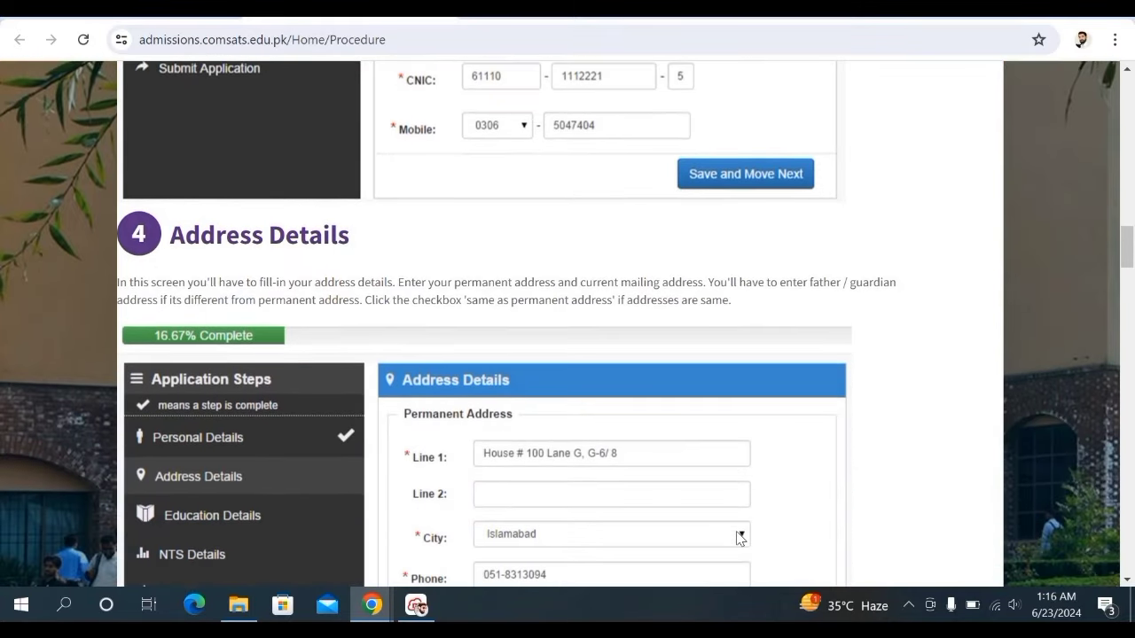
scroll(737, 537, down, 2)
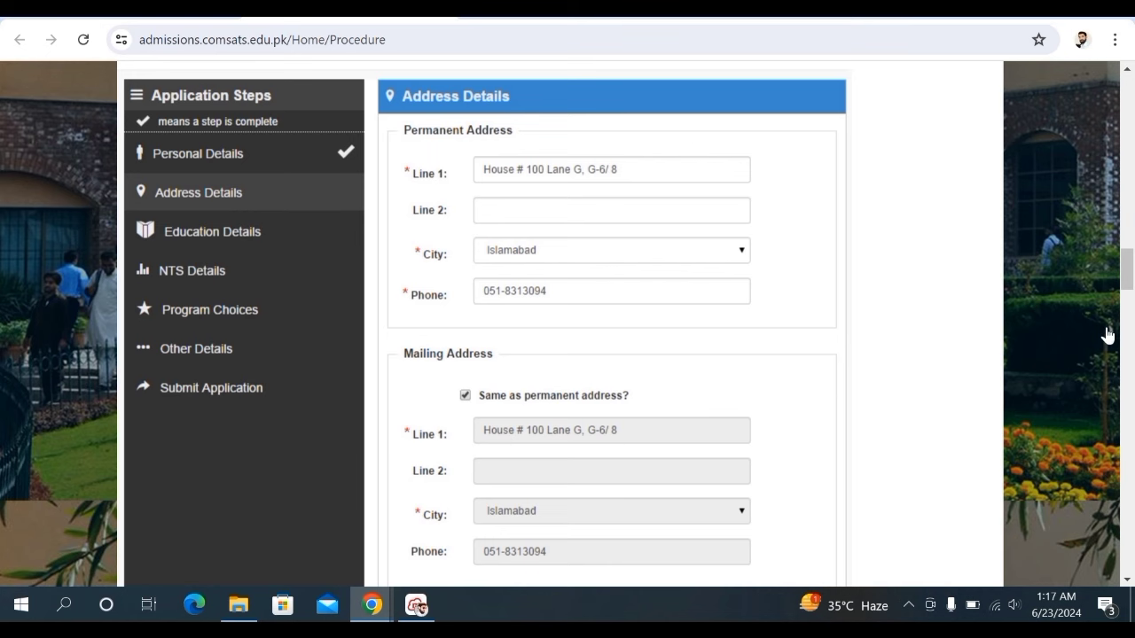
drag(1131, 288, 1129, 324)
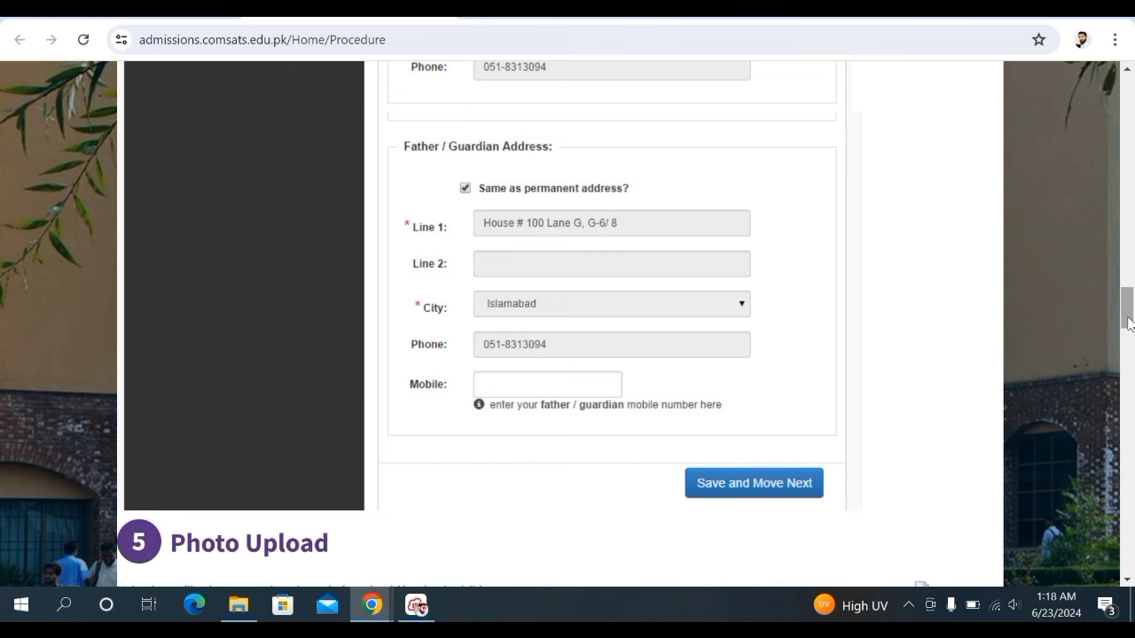
- Read the Photo Upload and Education Details sections, including the sample Matric / O-Level degree form
scroll(952, 385, down, 4)
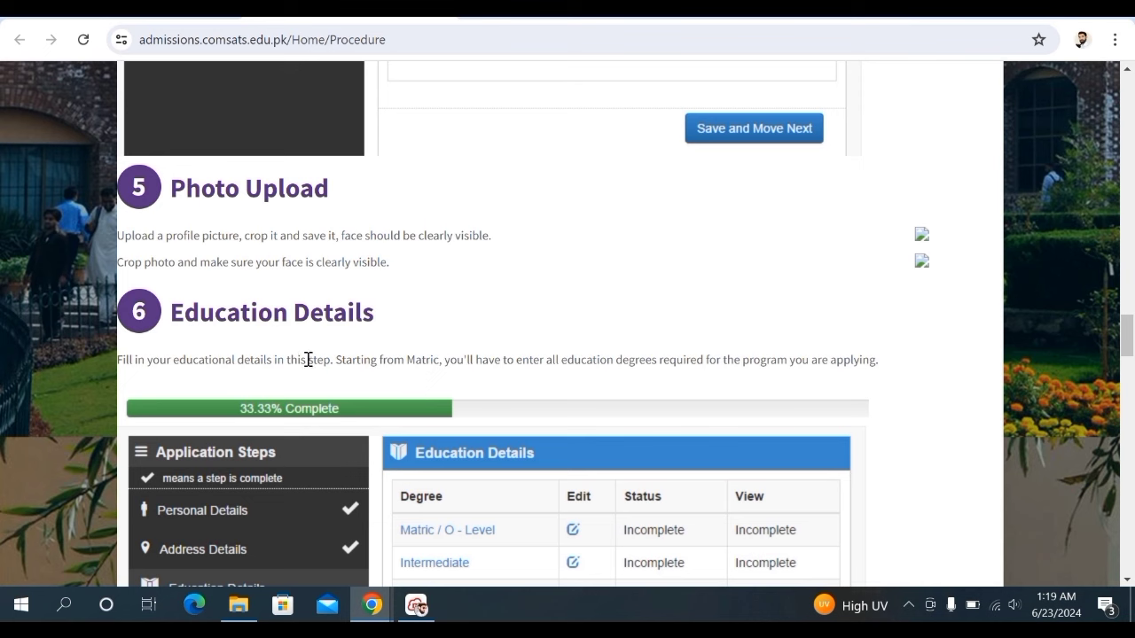
scroll(715, 392, down, 2)
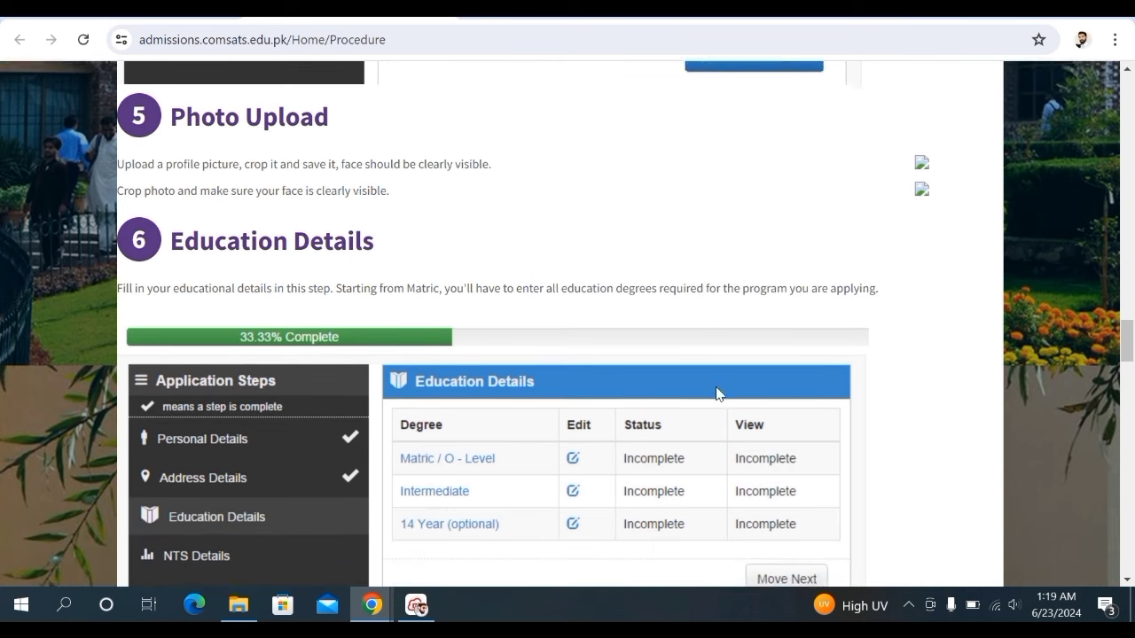
scroll(716, 393, down, 2)
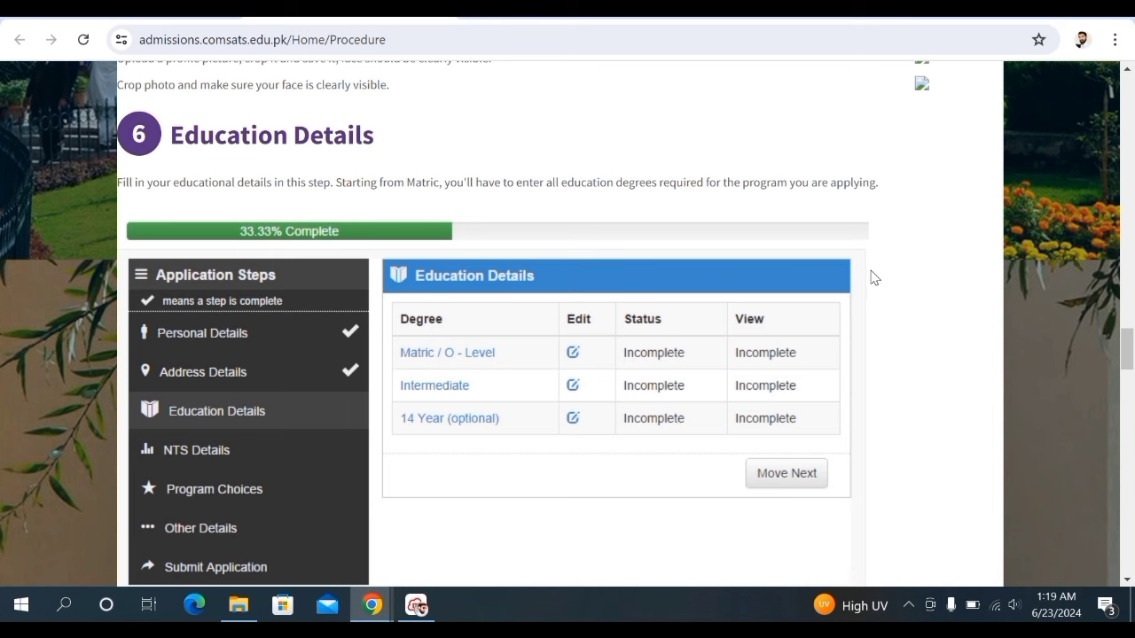
scroll(875, 287, down, 1)
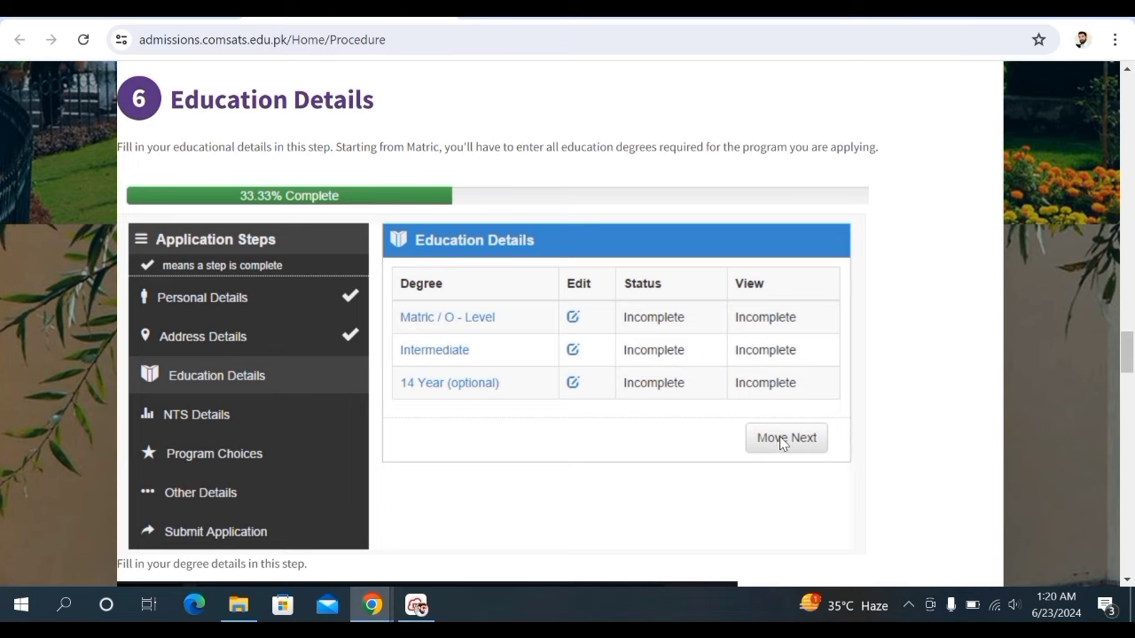
scroll(780, 439, down, 3)
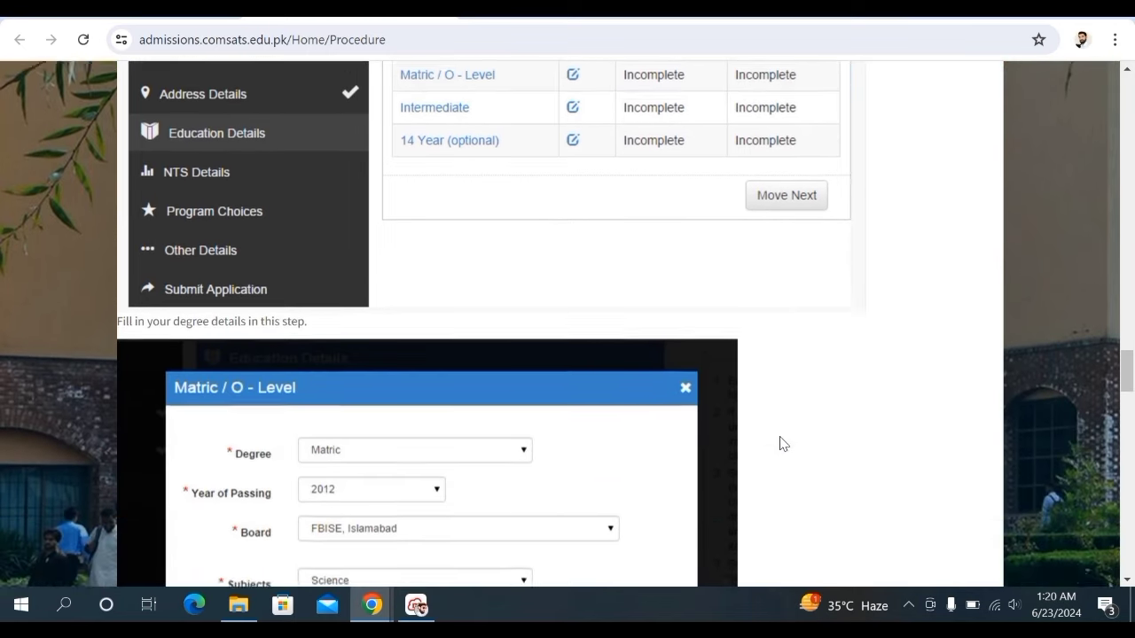
scroll(780, 443, down, 3)
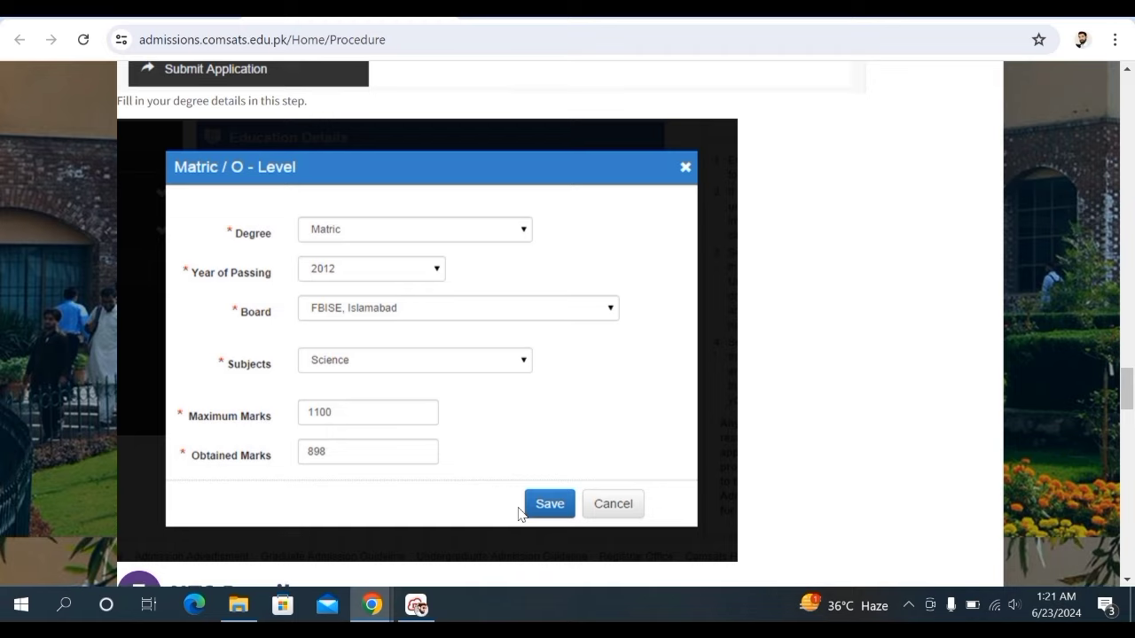
scroll(520, 515, down, 2)
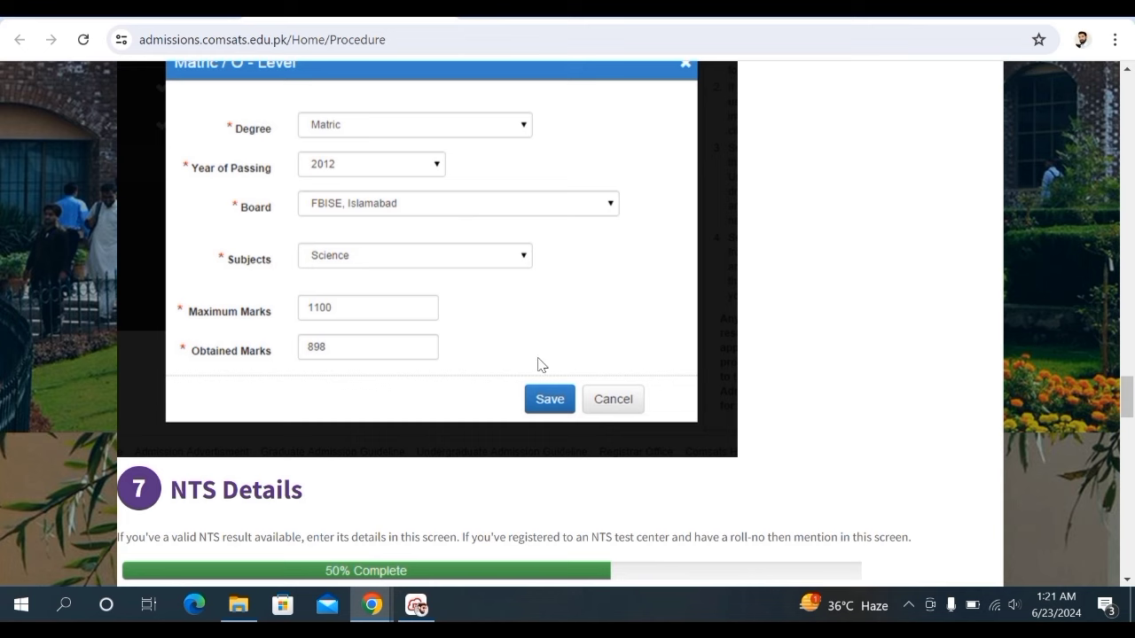
scroll(538, 363, up, 1)
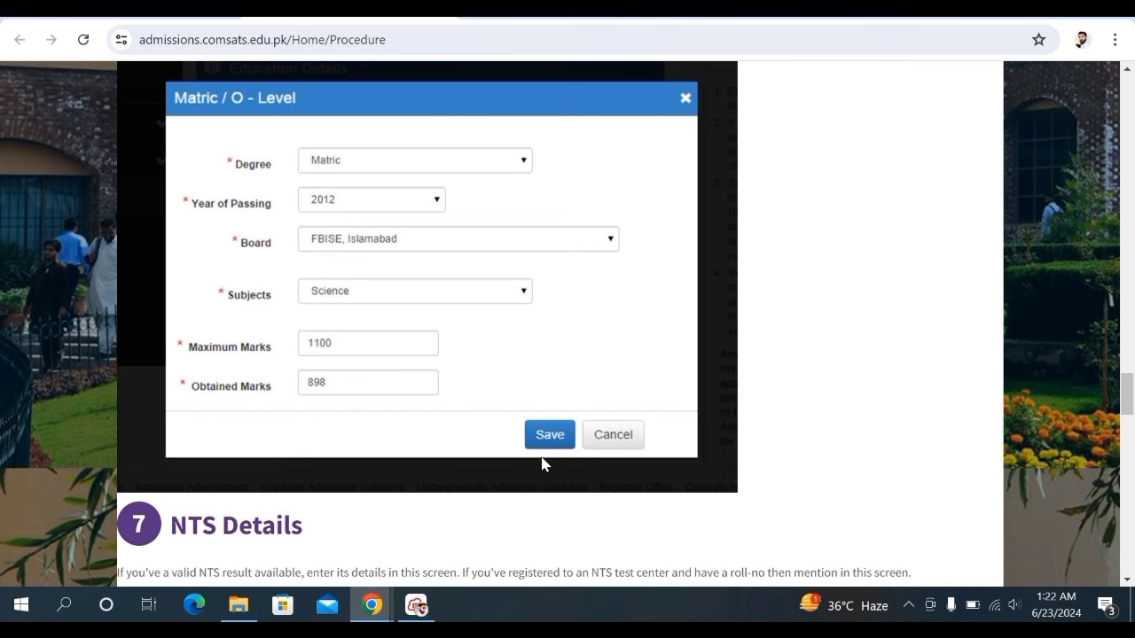
- Examine the NTS Details section, covering NTS registration, tests already taken and test centre registration
scroll(543, 463, down, 3)
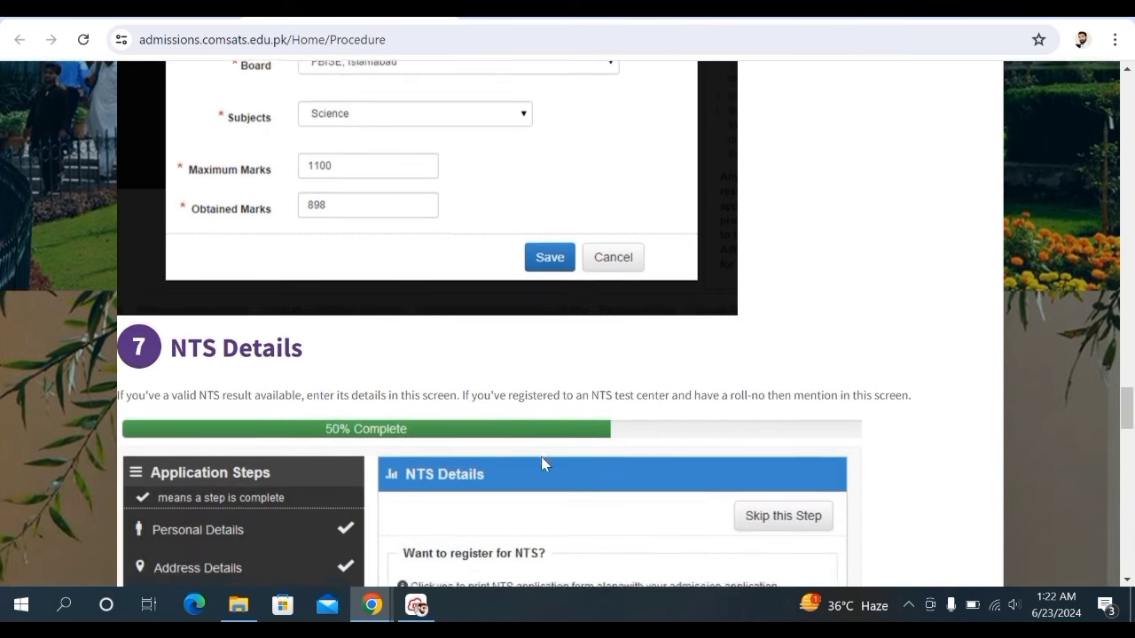
scroll(545, 464, down, 1)
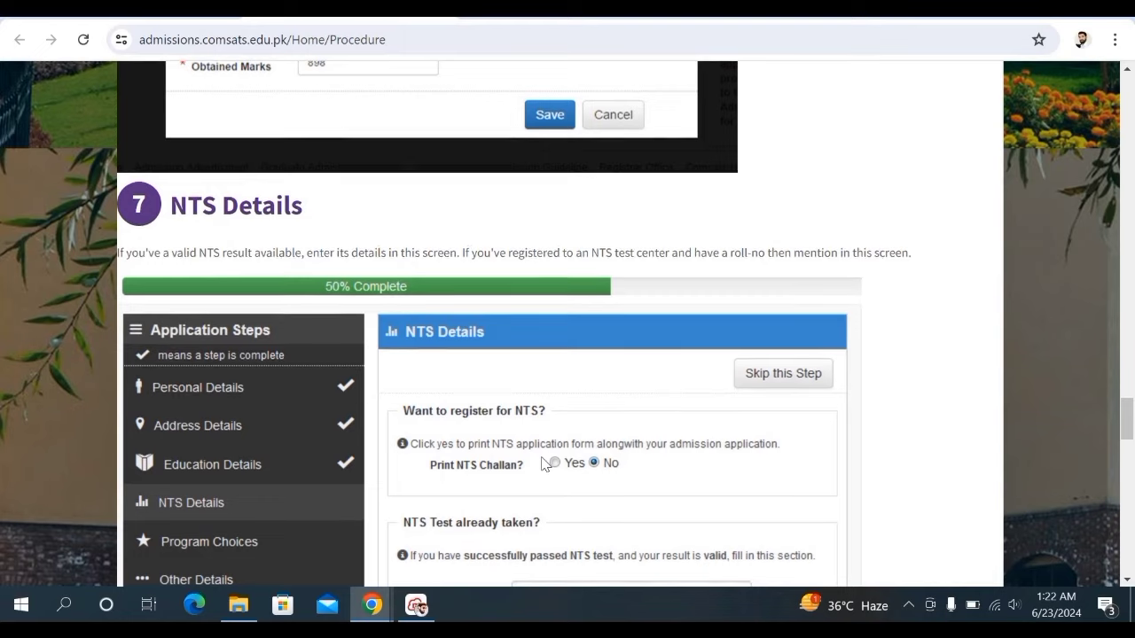
scroll(544, 464, down, 1)
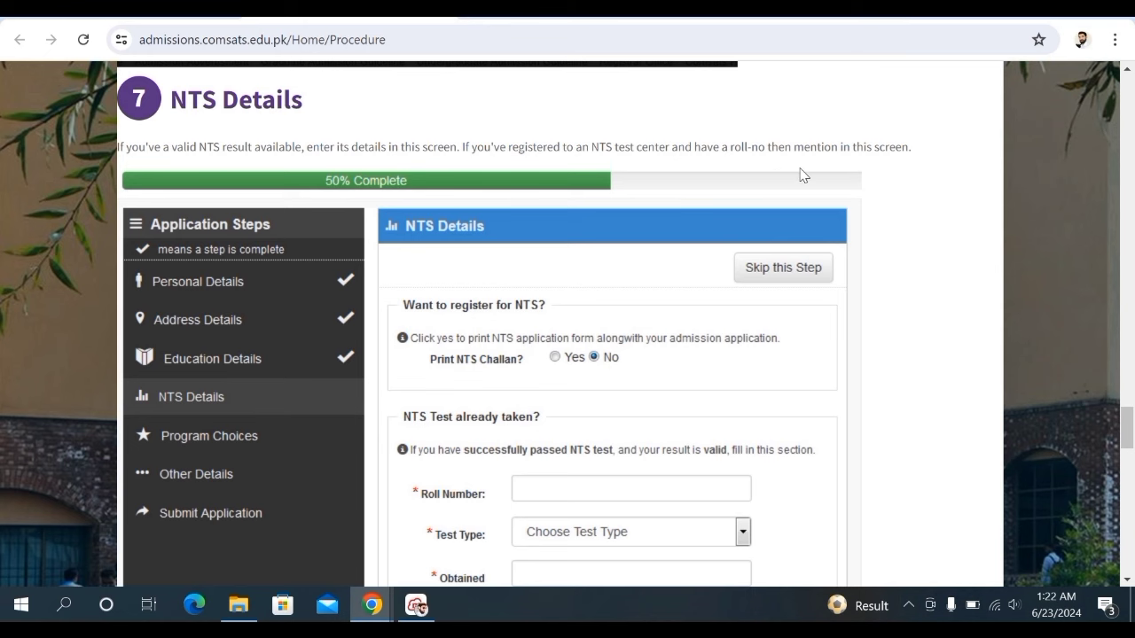
scroll(798, 232, down, 1)
scroll(798, 233, down, 1)
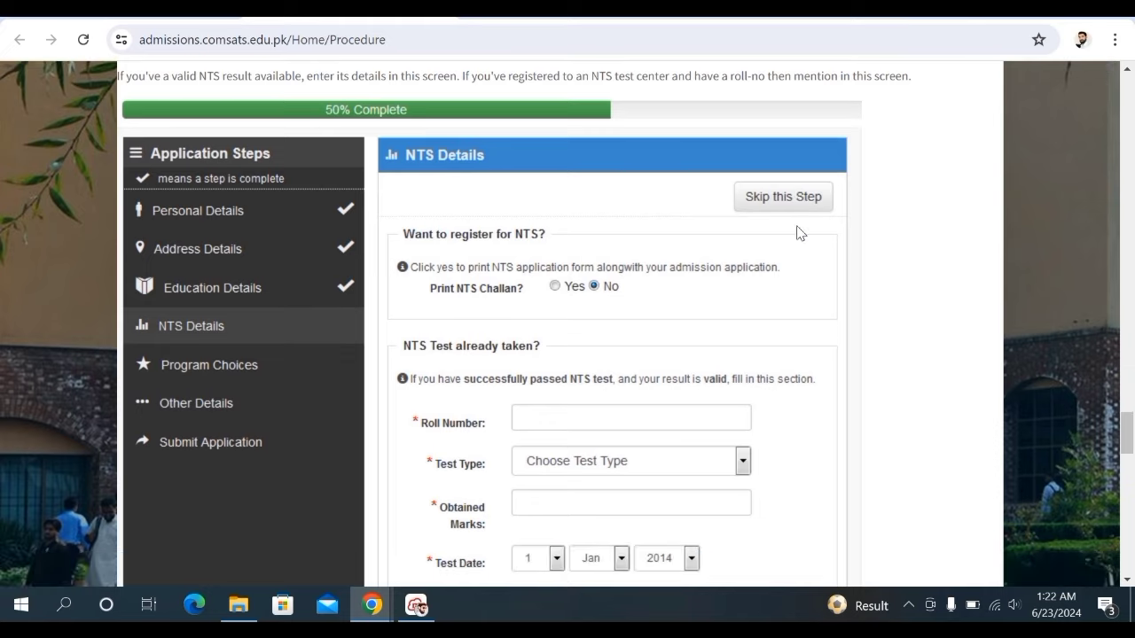
scroll(798, 232, down, 1)
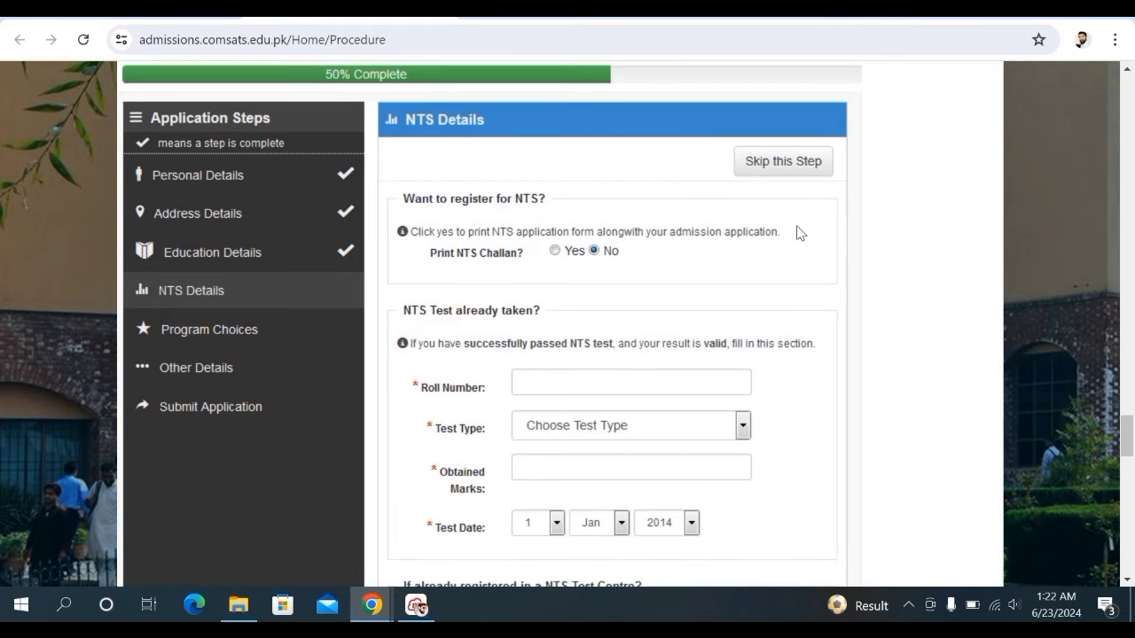
scroll(798, 232, up, 1)
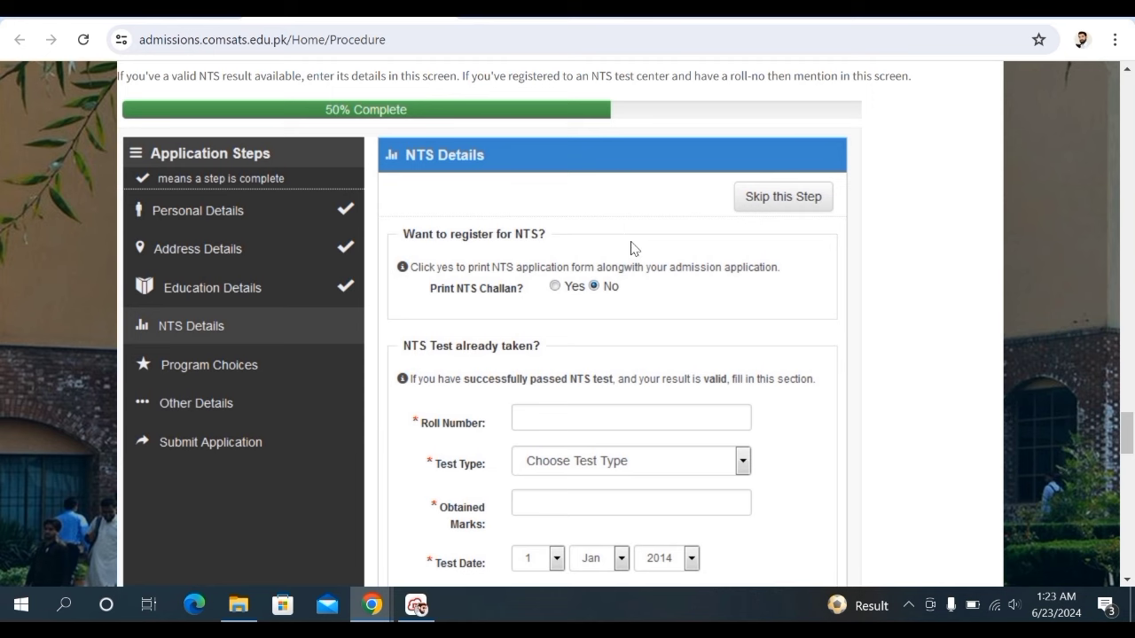
scroll(635, 248, down, 1)
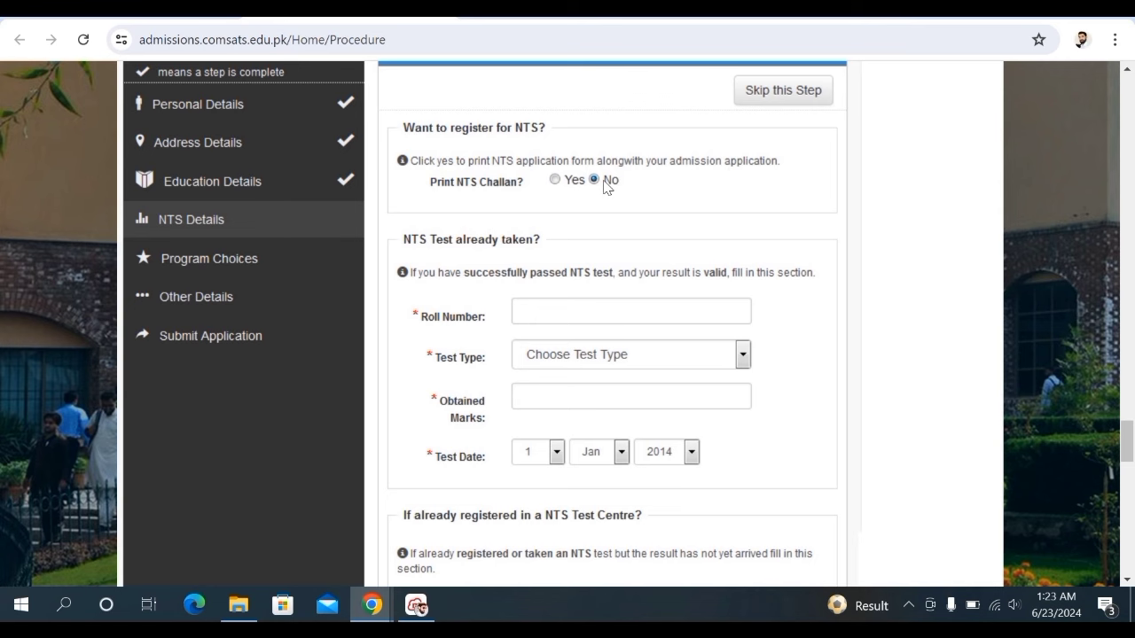
scroll(607, 186, down, 2)
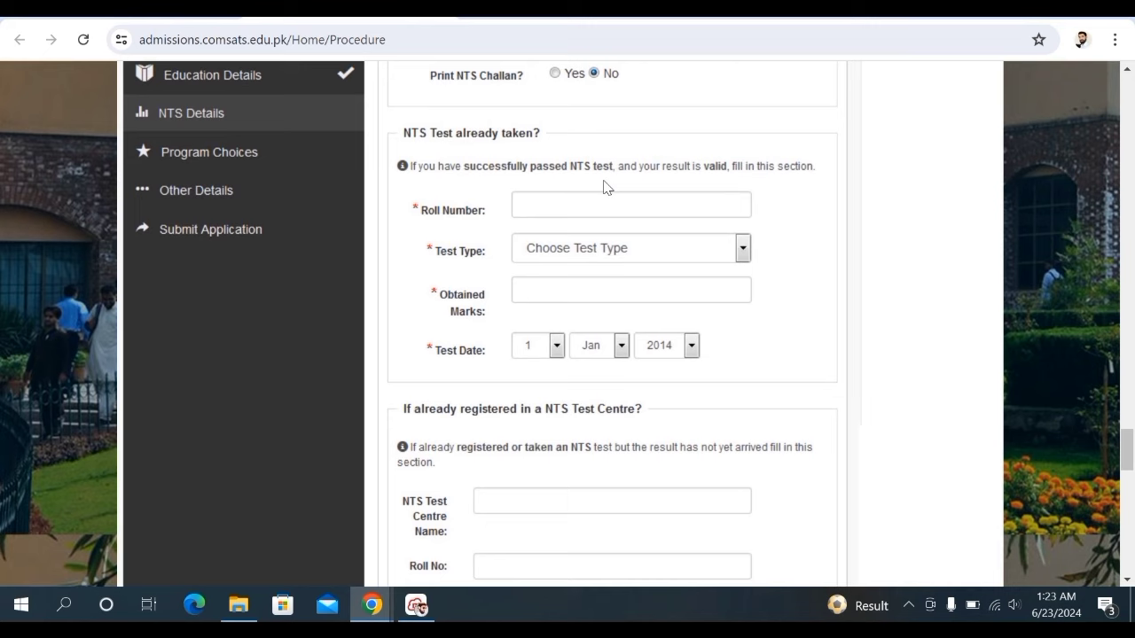
scroll(607, 186, down, 1)
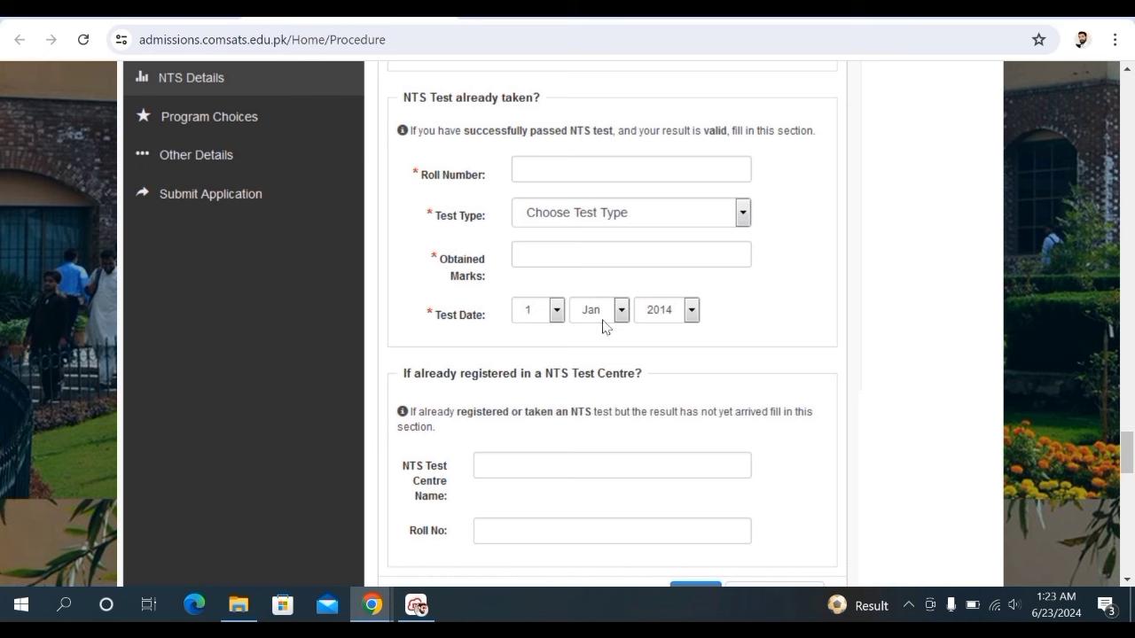
scroll(595, 362, down, 1)
scroll(595, 362, down, 2)
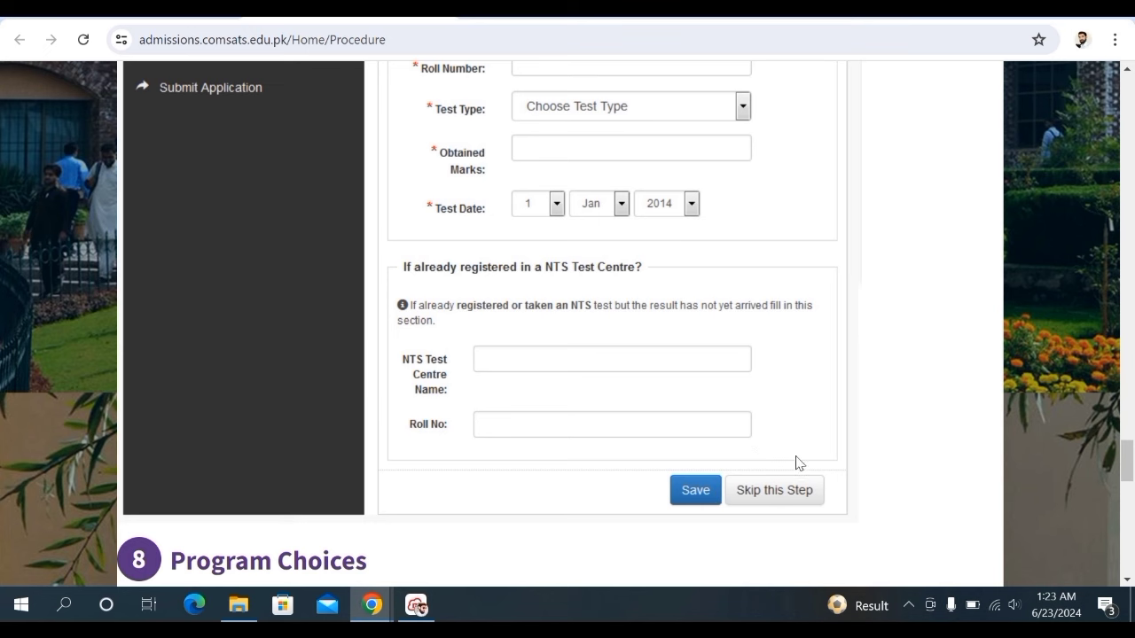
- Review the Program Choices section, including the eligibility criteria and the fields for further program choices
scroll(781, 516, down, 2)
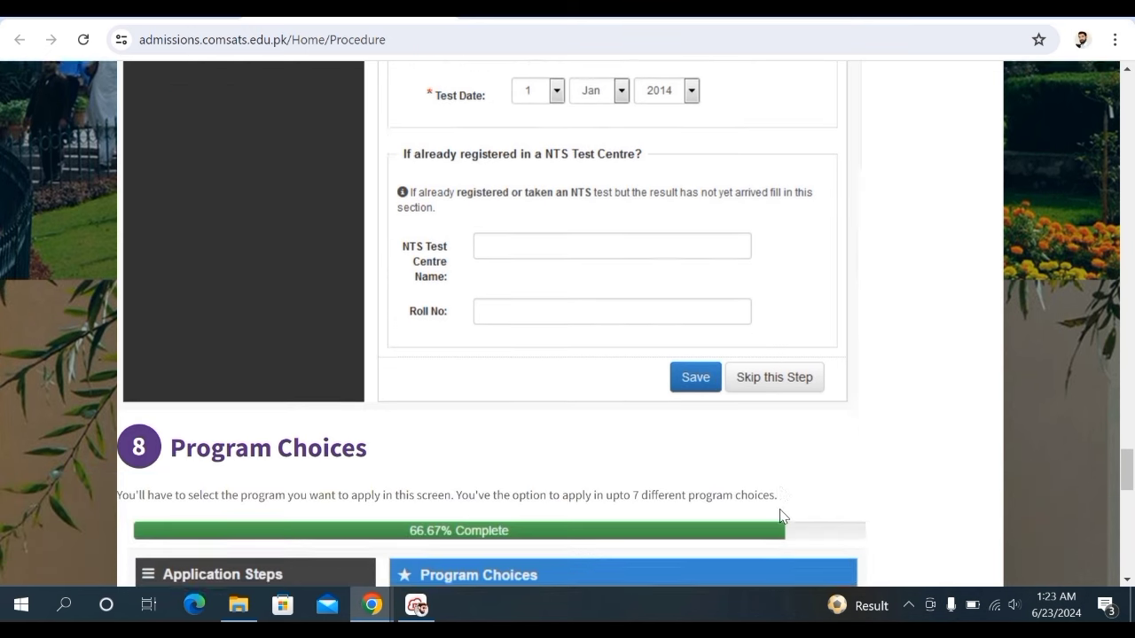
scroll(780, 516, down, 3)
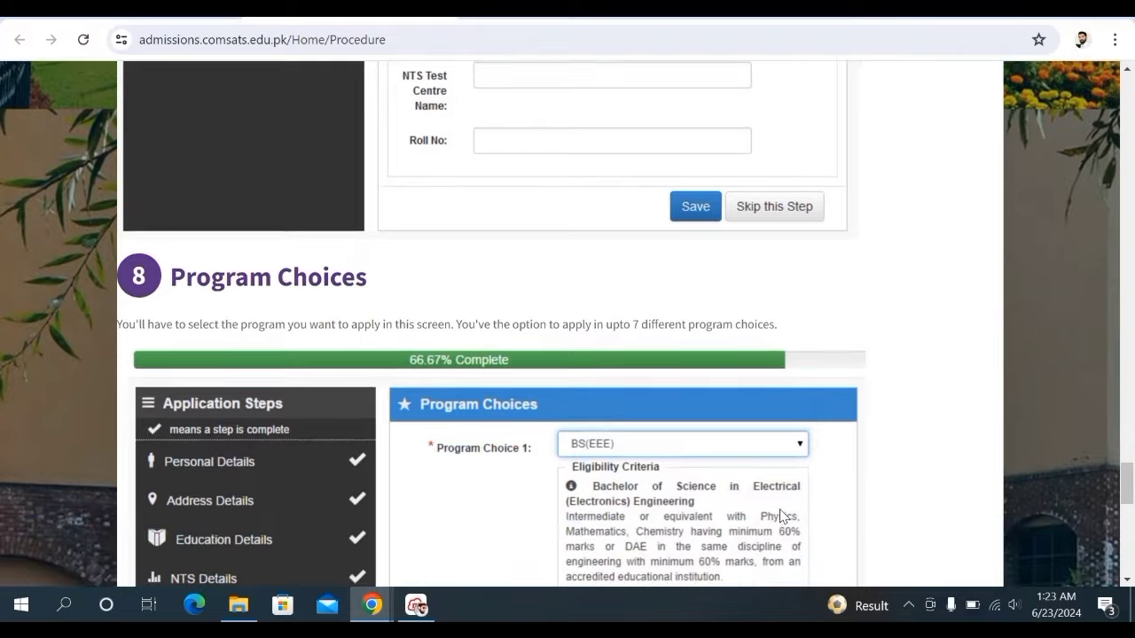
scroll(780, 516, down, 1)
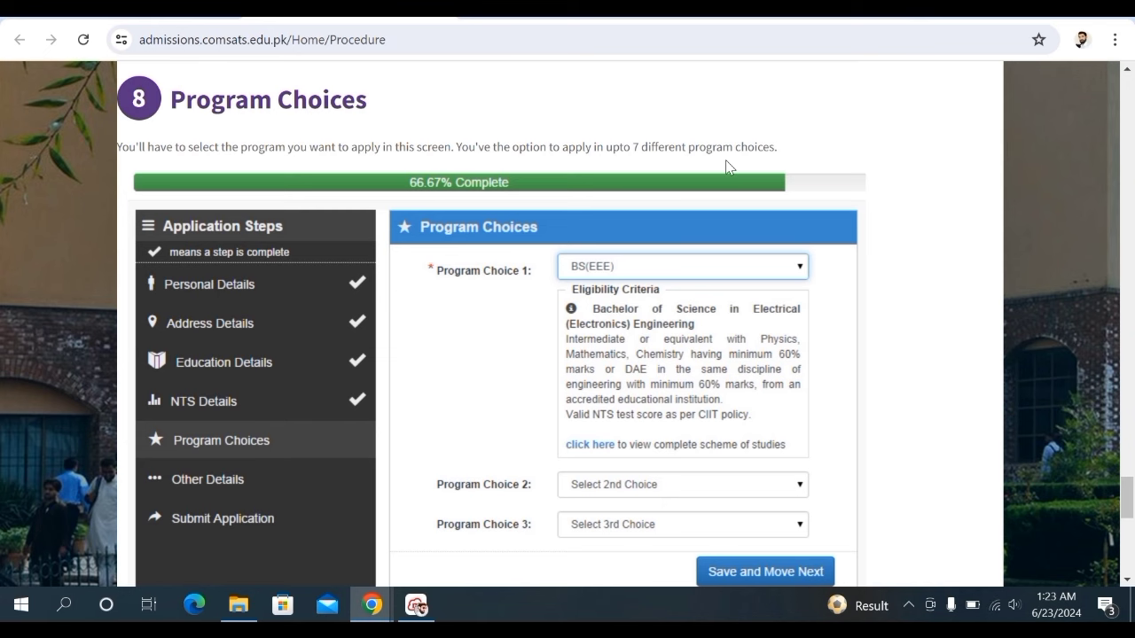
scroll(725, 167, down, 1)
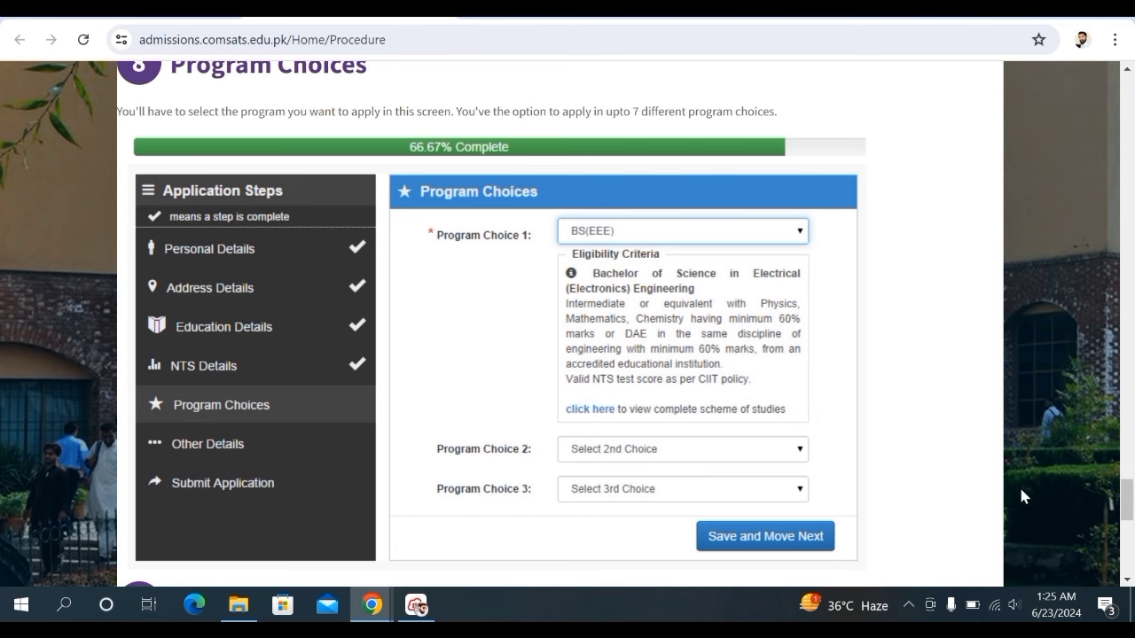
scroll(1022, 497, down, 2)
scroll(1022, 497, down, 2)
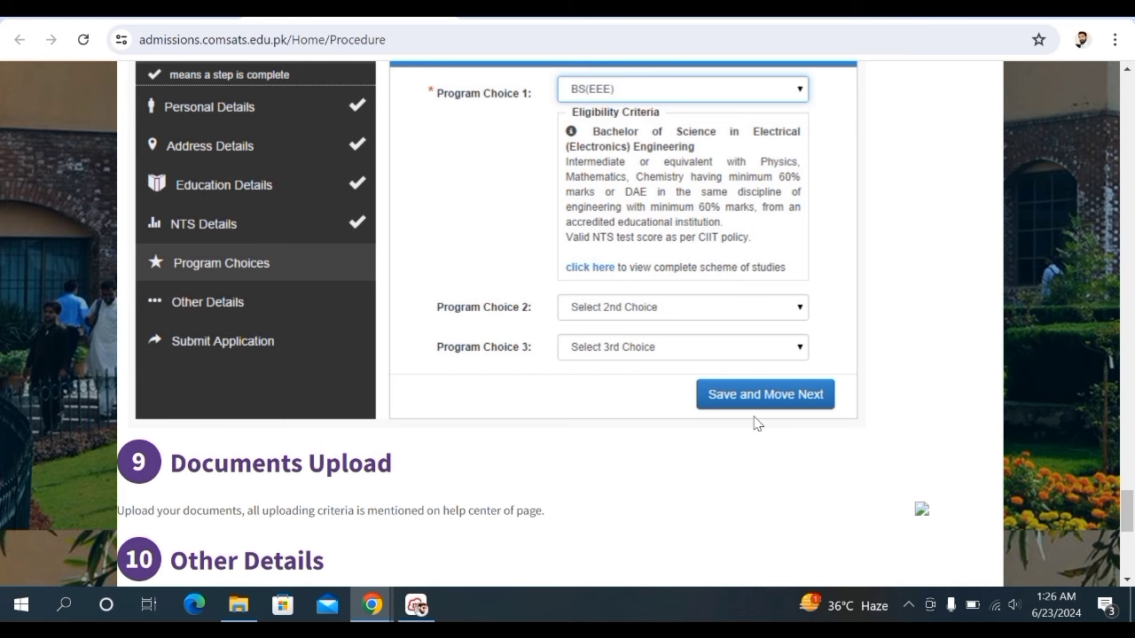
- Read the closing procedure sections from Documents Upload and Other Details through Confirm Fees and Submit Application
scroll(758, 425, down, 1)
scroll(758, 424, down, 3)
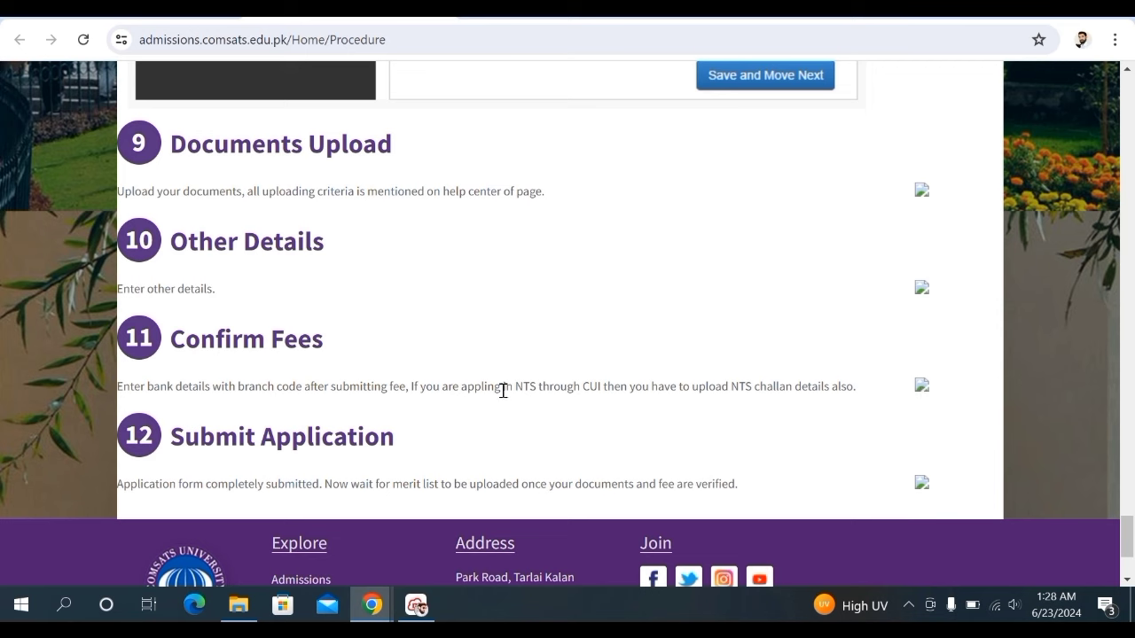
scroll(385, 417, down, 1)
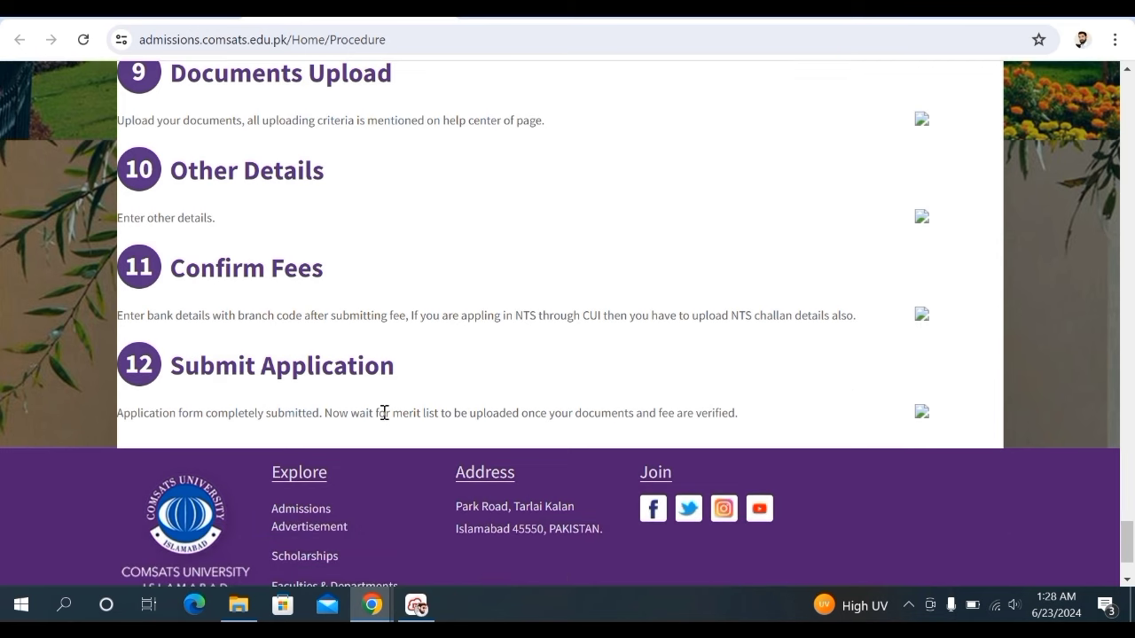